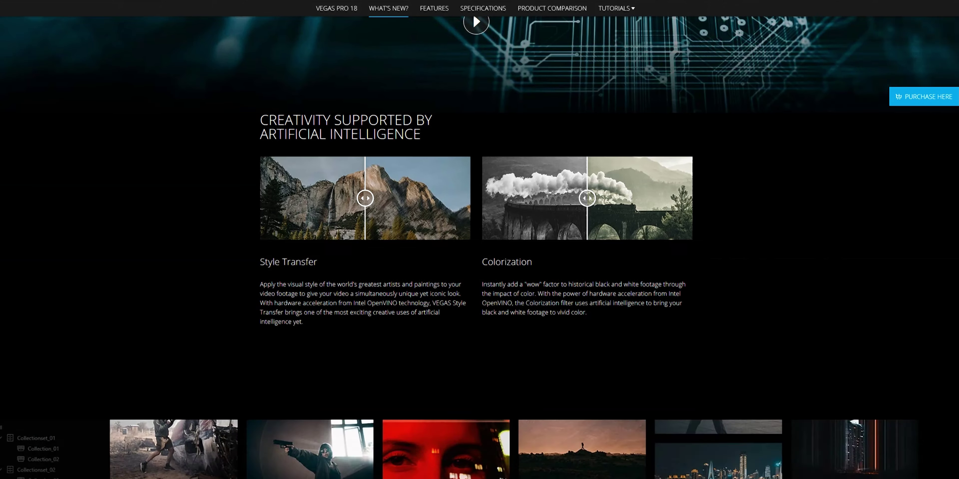
# - Look through the new features described on the VEGAS Pro 18 What's New page
pyautogui.scroll(-15, 479, 240)
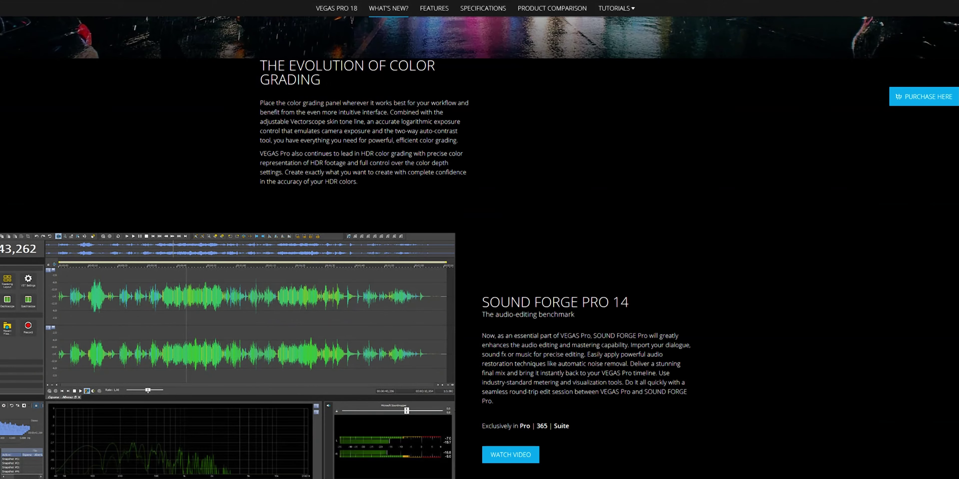
pyautogui.scroll(-12, 479, 239)
pyautogui.scroll(-20, 479, 240)
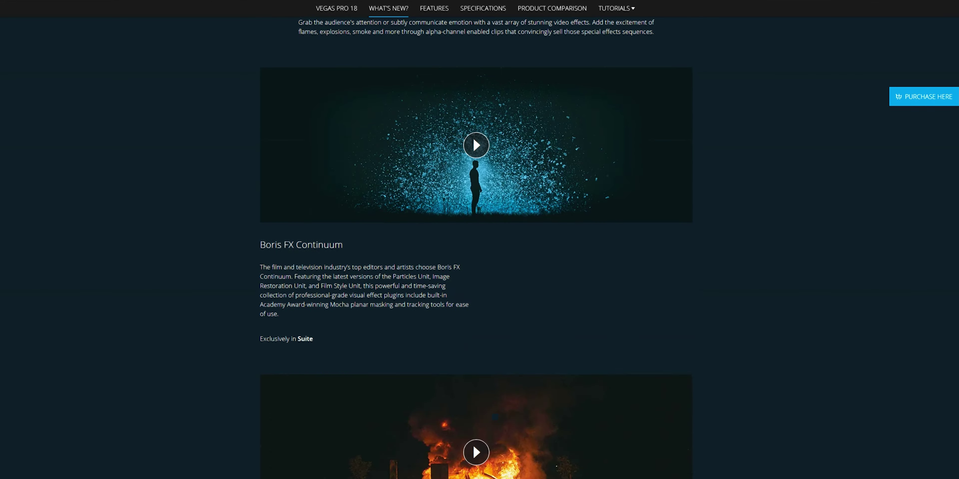
pyautogui.scroll(-15, 480, 239)
pyautogui.scroll(-10, 479, 240)
pyautogui.scroll(-15, 479, 240)
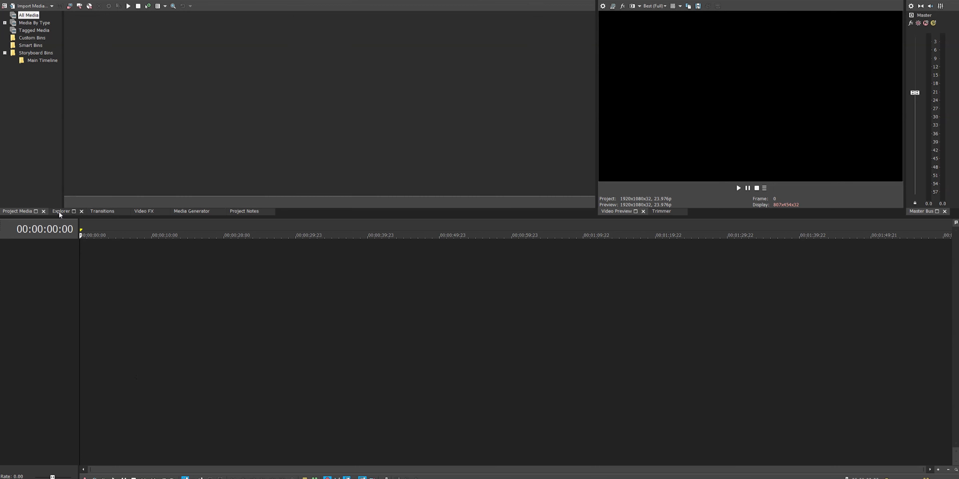
# - In VEGAS Pro, dock the Explorer window between Project Media and Video Preview and widen it toward Project Media
pyautogui.moveTo(60, 213); pyautogui.dragTo(303, 261)
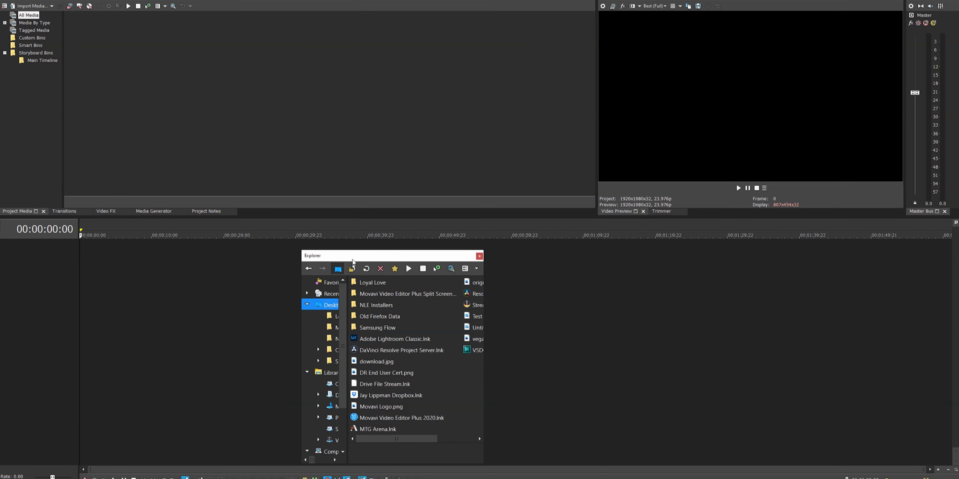
pyautogui.moveTo(387, 192); pyautogui.dragTo(444, 1)
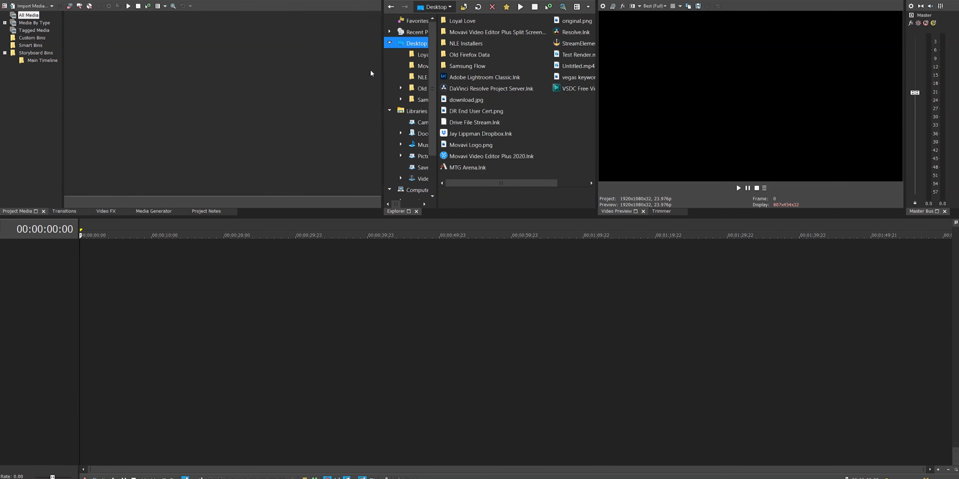
pyautogui.moveTo(382, 73); pyautogui.dragTo(301, 79)
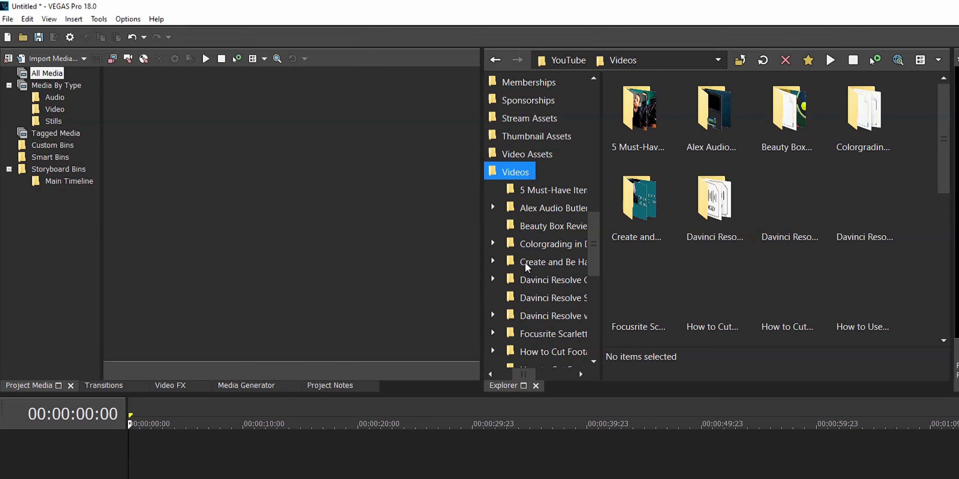
# - Import ES_Markers - Homebody.mp3, MONO-004.wav, Monochrome.mov, MVI_7368.MP4, Recording #49.mp4 and Thumbnail.psd from the Colorgrading in Davinci Resolve 16 - LUTs folder into the project
pyautogui.doubleClick(863, 110)
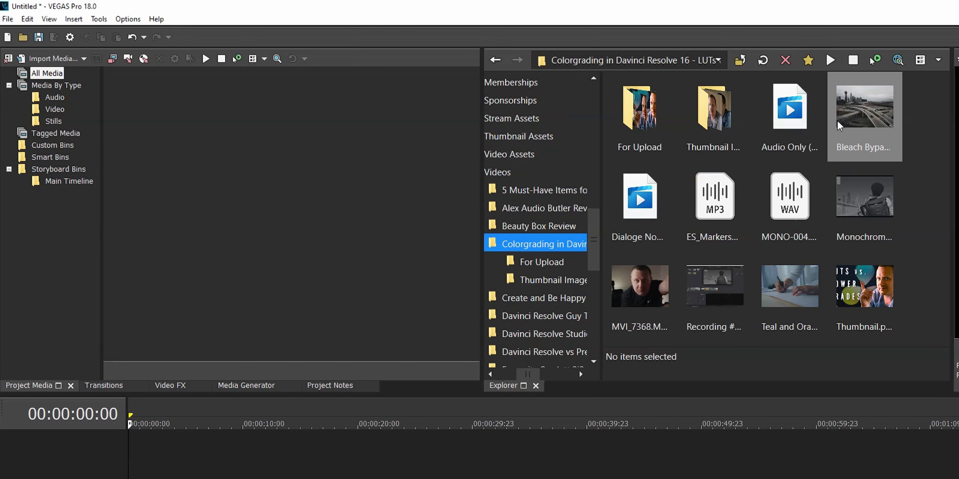
pyautogui.moveTo(731, 219); pyautogui.dragTo(791, 209)
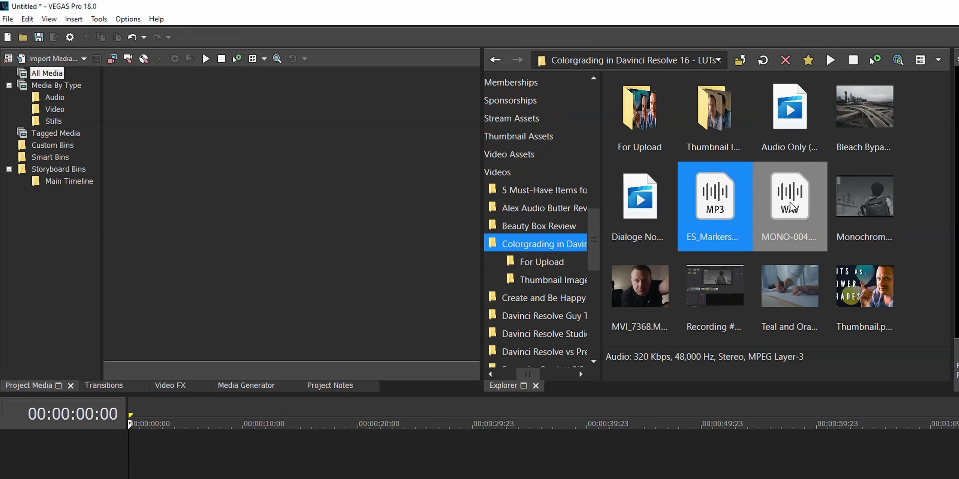
pyautogui.keyDown('ctrl'); pyautogui.click(637, 286); pyautogui.keyUp('ctrl')
pyautogui.keyDown('ctrl'); pyautogui.click(702, 294); pyautogui.keyUp('ctrl')
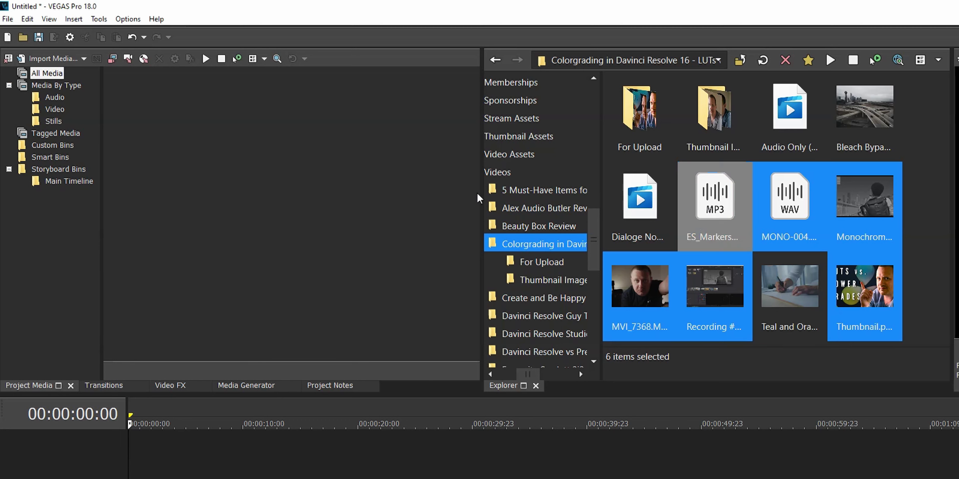
pyautogui.moveTo(478, 198); pyautogui.dragTo(261, 168)
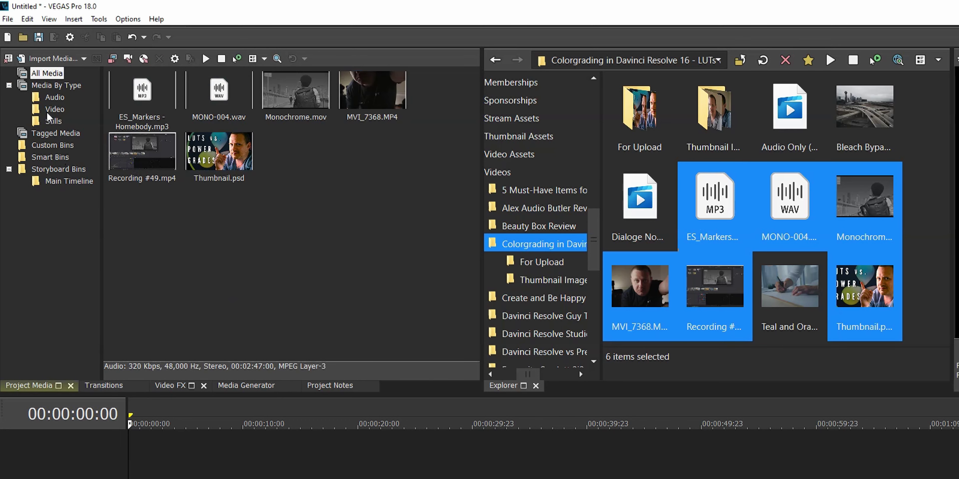
# - Review the imported project media by type: audio, video and stills
pyautogui.click(46, 98)
pyautogui.click(54, 110)
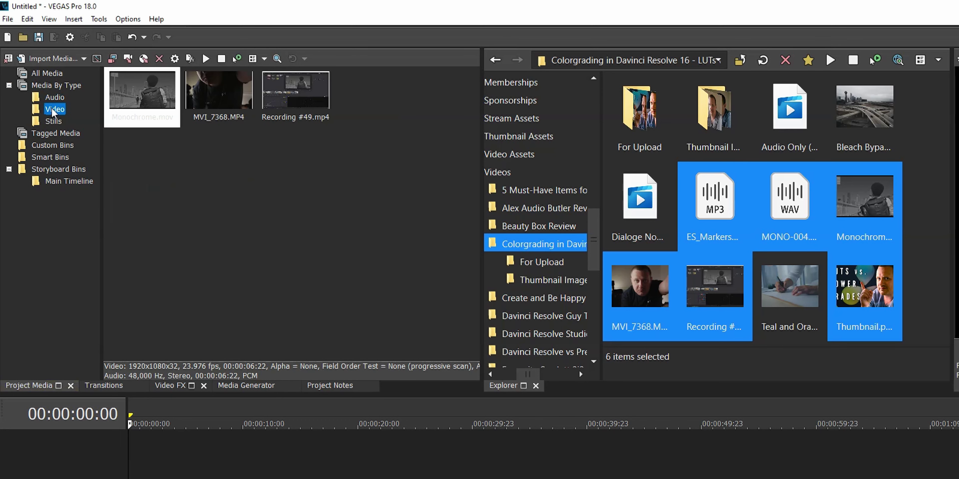
pyautogui.click(54, 122)
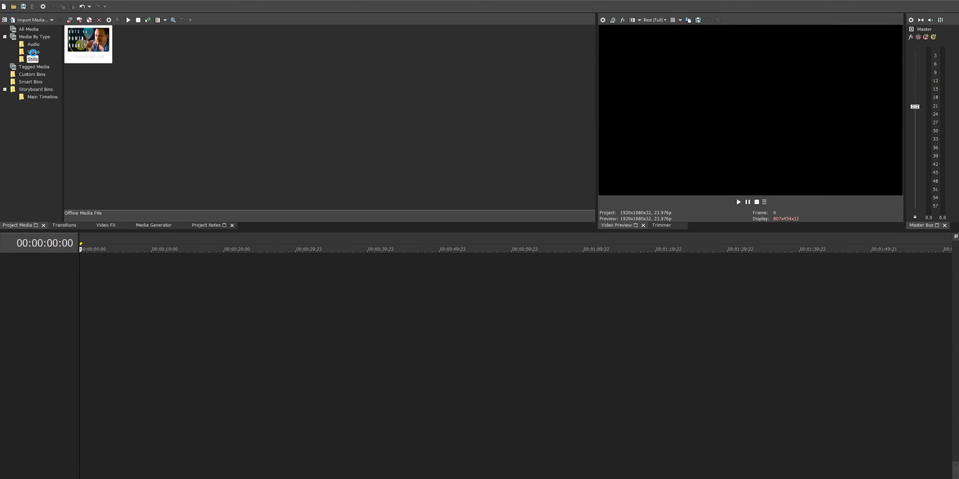
# - Place the MVI_7368.MP4 video at the start of the timeline and play through the clip
pyautogui.click(33, 53)
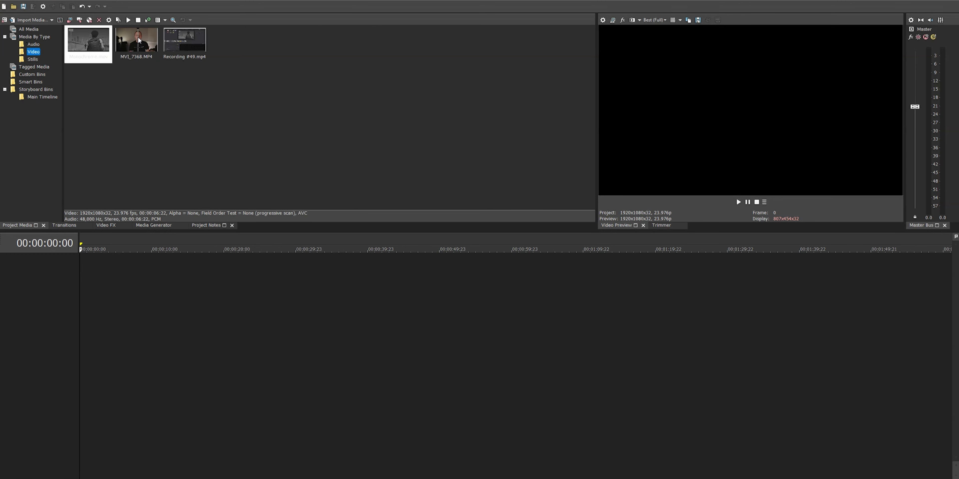
pyautogui.moveTo(138, 40); pyautogui.dragTo(82, 313)
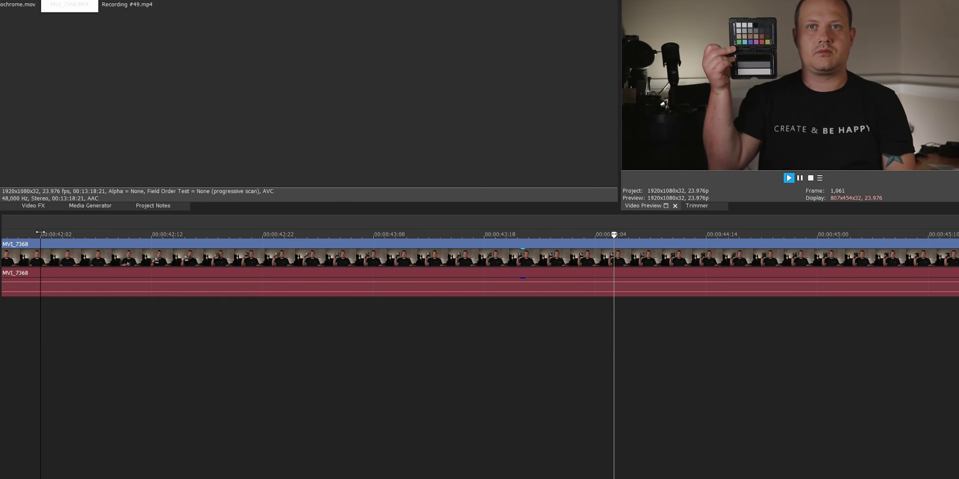
pyautogui.press('space')
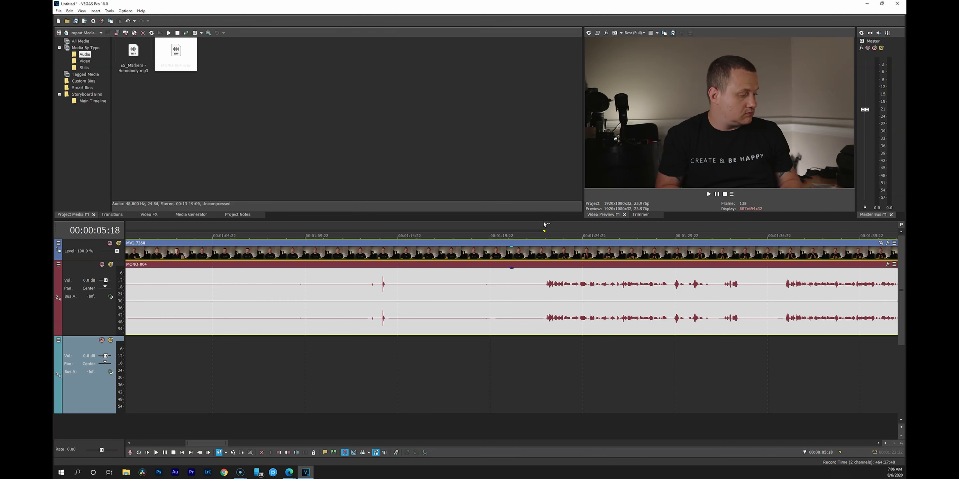
# - Delete the unused opening of the footage from the timeline start up to 00:01:22:22, where the speech begins
pyautogui.moveTo(544, 225); pyautogui.dragTo(127, 225)
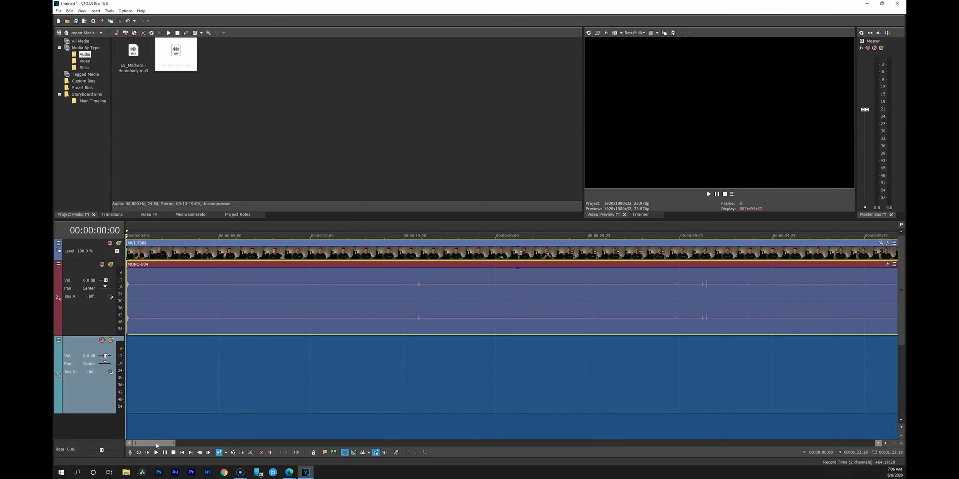
pyautogui.moveTo(155, 444); pyautogui.dragTo(212, 444)
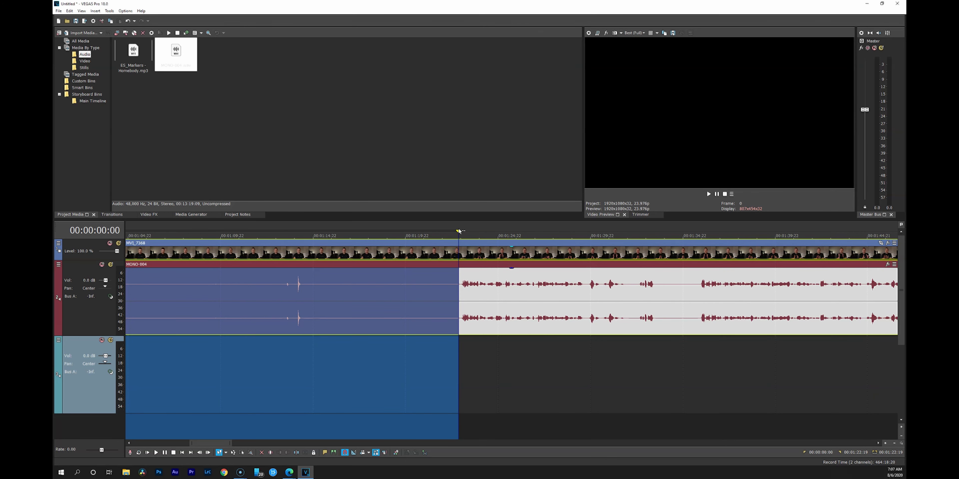
pyautogui.moveTo(458, 231); pyautogui.dragTo(460, 231)
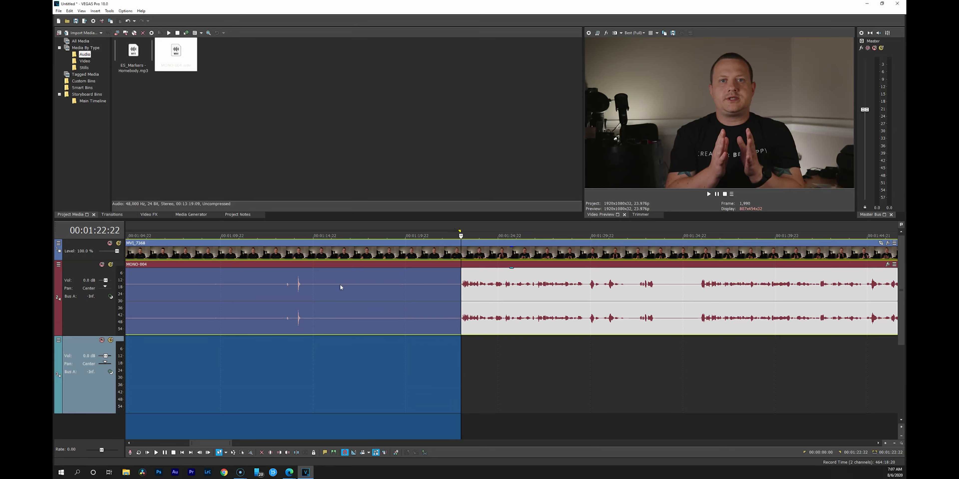
pyautogui.press('Delete')
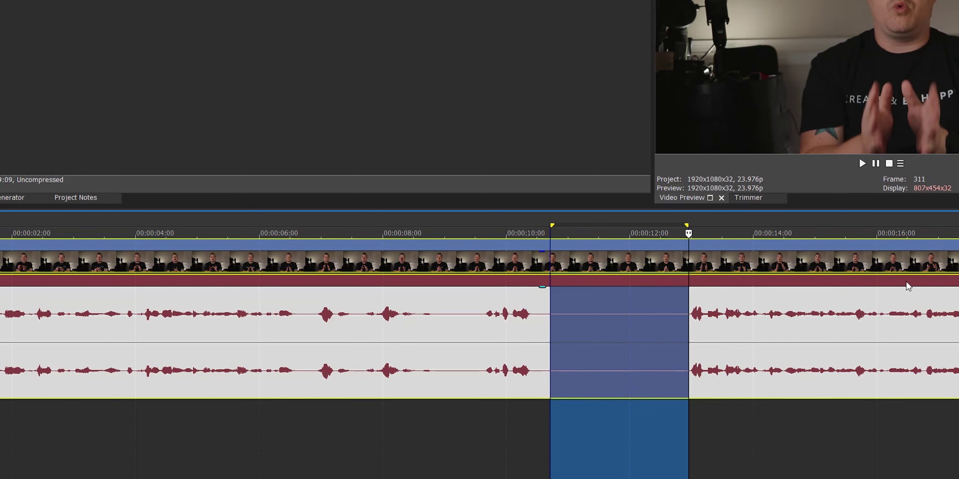
# - Cut the silent pauses starting at about 00:00:10 and 00:00:28 out of the video and audio
pyautogui.press('Delete')
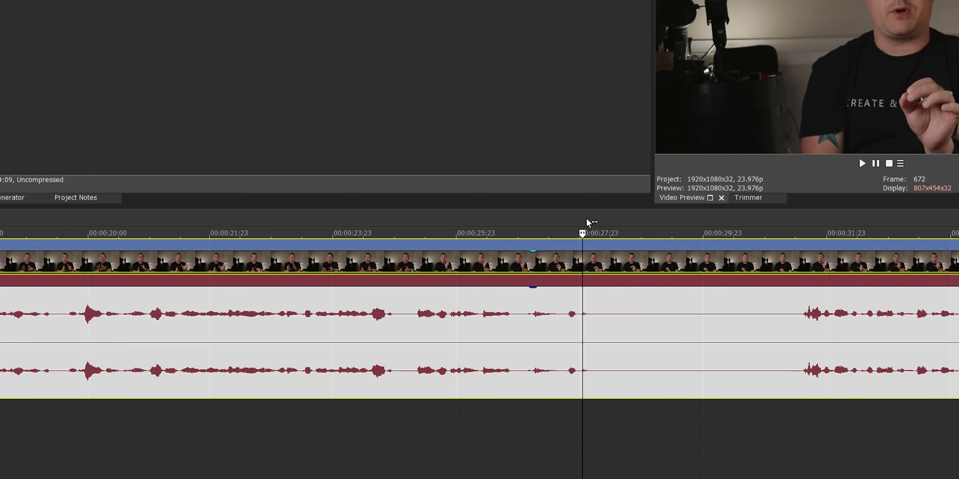
pyautogui.moveTo(616, 223); pyautogui.dragTo(802, 214)
pyautogui.press('Delete')
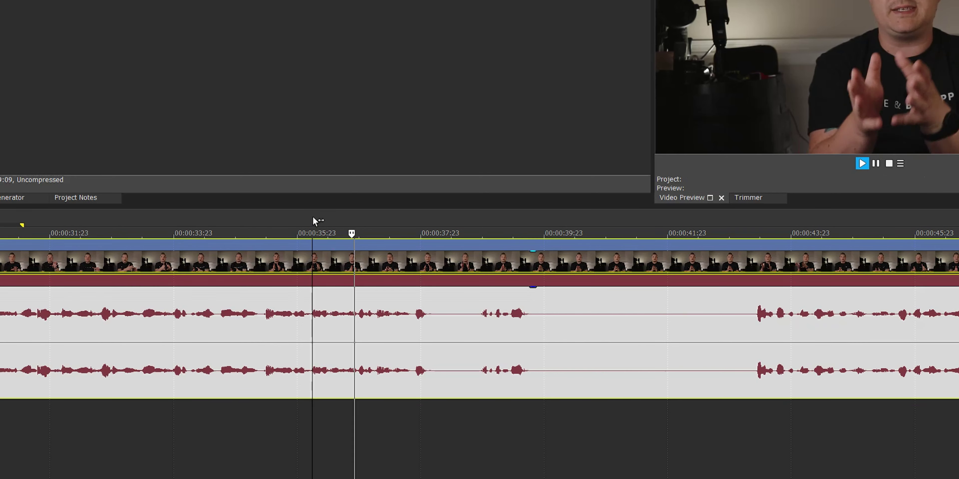
# - Select the silent pause between about 00:00:40 and 00:00:43 on the timeline
pyautogui.click(312, 217)
pyautogui.click(526, 233)
pyautogui.moveTo(536, 216); pyautogui.dragTo(755, 216)
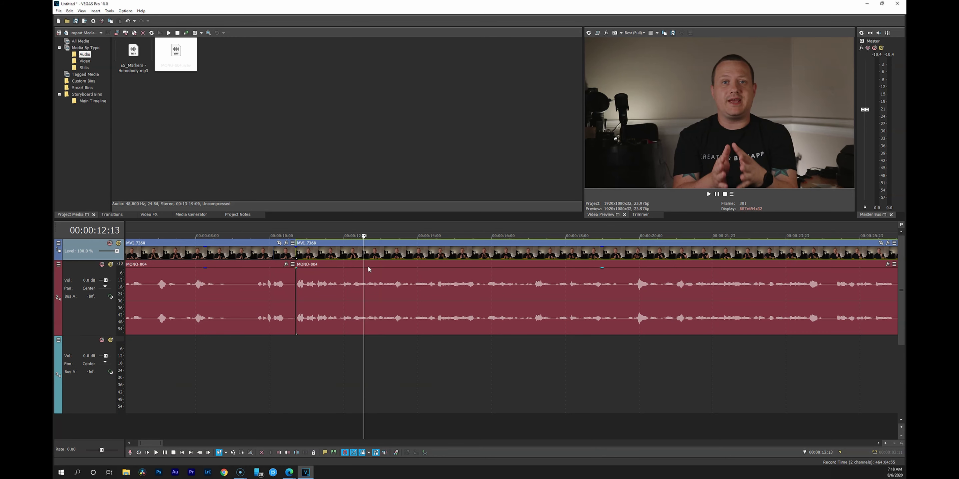
pyautogui.click(368, 269)
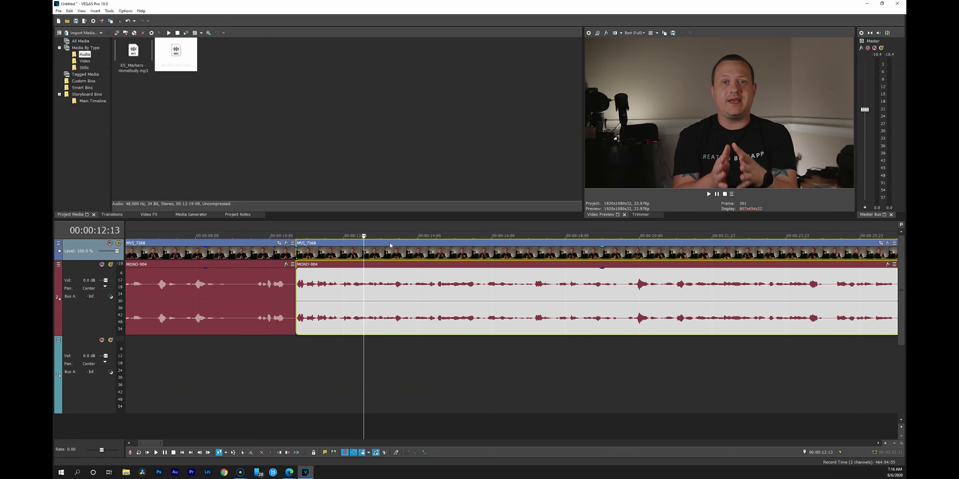
pyautogui.moveTo(381, 247)
pyautogui.mouseDown()
pyautogui.moveTo(321, 259)
pyautogui.moveTo(389, 260)
pyautogui.mouseUp()
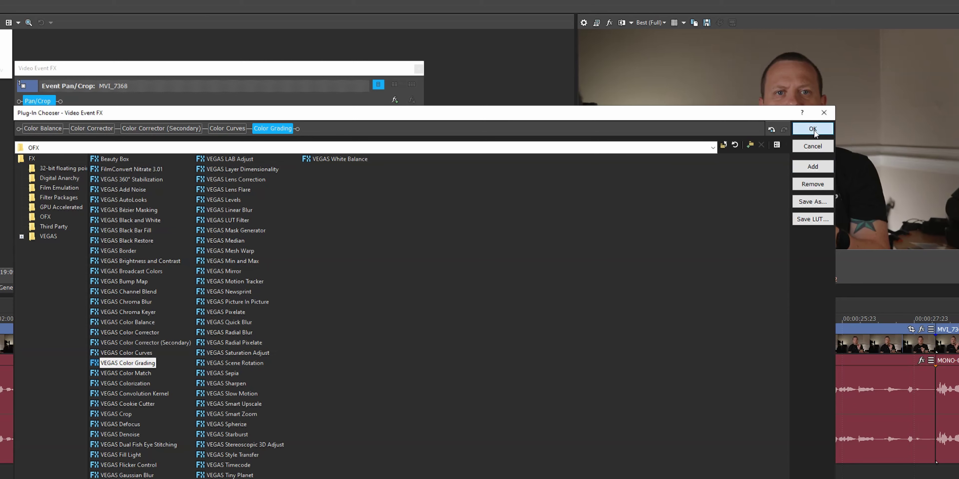
# - Add the Color Balance, Color Corrector, Color Corrector (Secondary), Color Curves and Color Grading effects to the first MVI_7368 clip
pyautogui.click(812, 129)
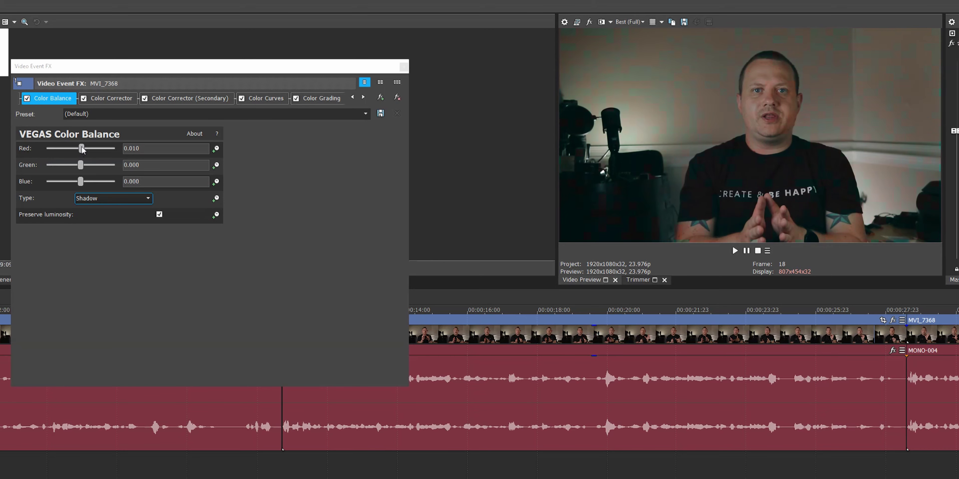
# - Try the Color Corrector's Low color wheel and set the saturation in Color Corrector (Secondary) to about 1.408
pyautogui.click(107, 98)
pyautogui.moveTo(157, 207); pyautogui.dragTo(161, 221)
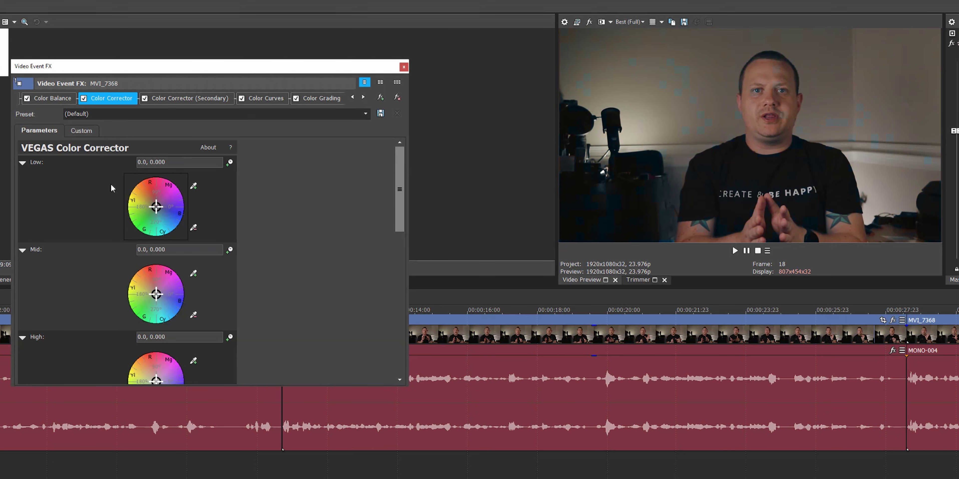
pyautogui.click(182, 99)
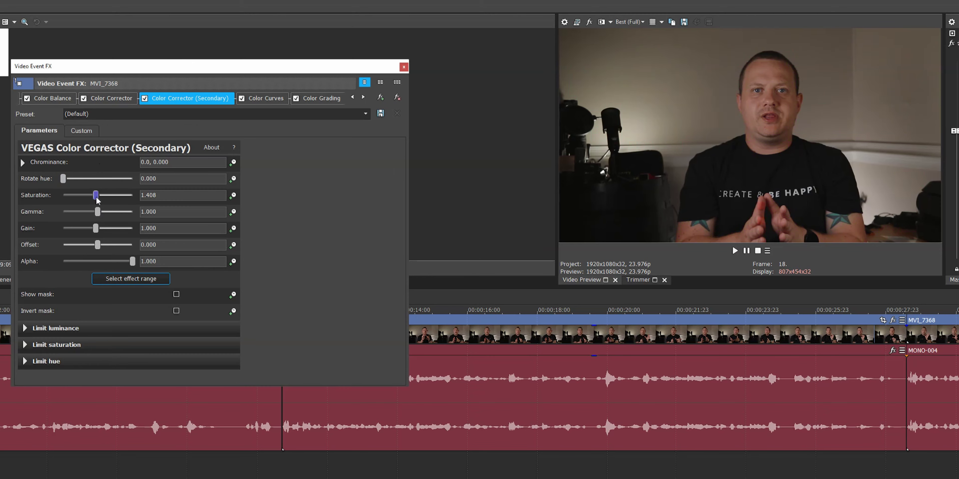
# - Reshape the RGB curve in the clip's Color Curves effect
pyautogui.click(265, 99)
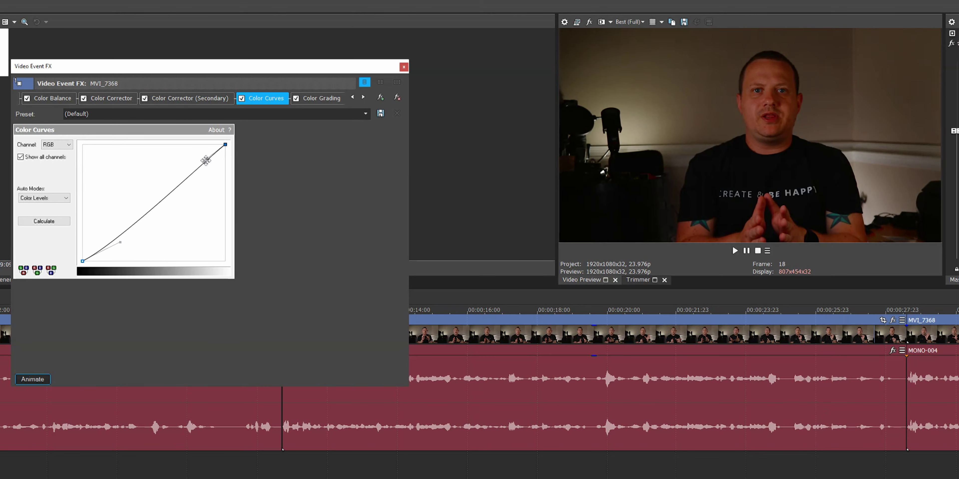
pyautogui.moveTo(152, 205); pyautogui.dragTo(152, 197)
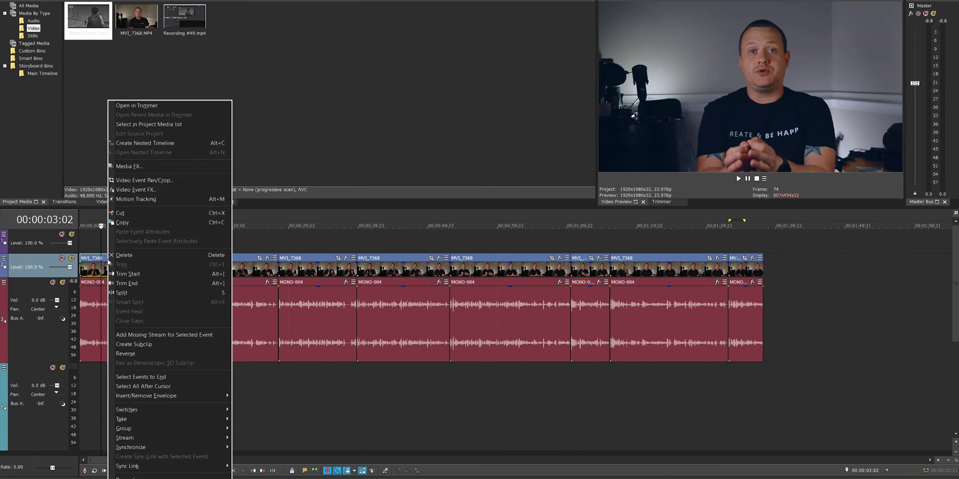
# - Copy the graded first MVI_7368 clip and paste its event attributes onto all the MVI_7368 clips that follow it
pyautogui.click(126, 223)
pyautogui.click(194, 259)
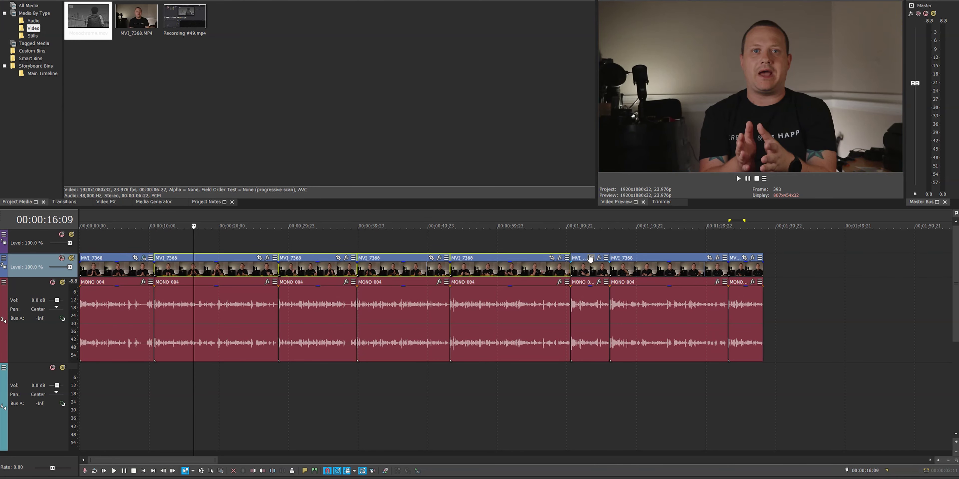
pyautogui.rightClick(204, 258)
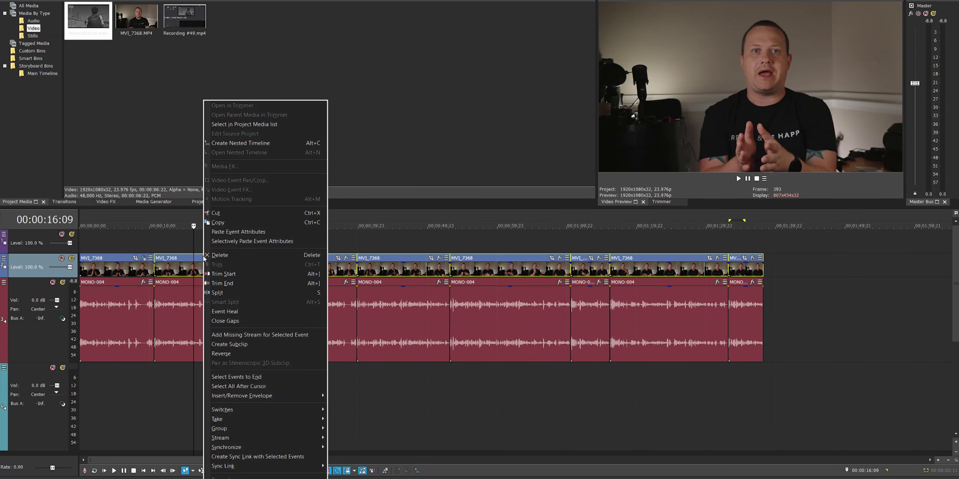
pyautogui.click(230, 232)
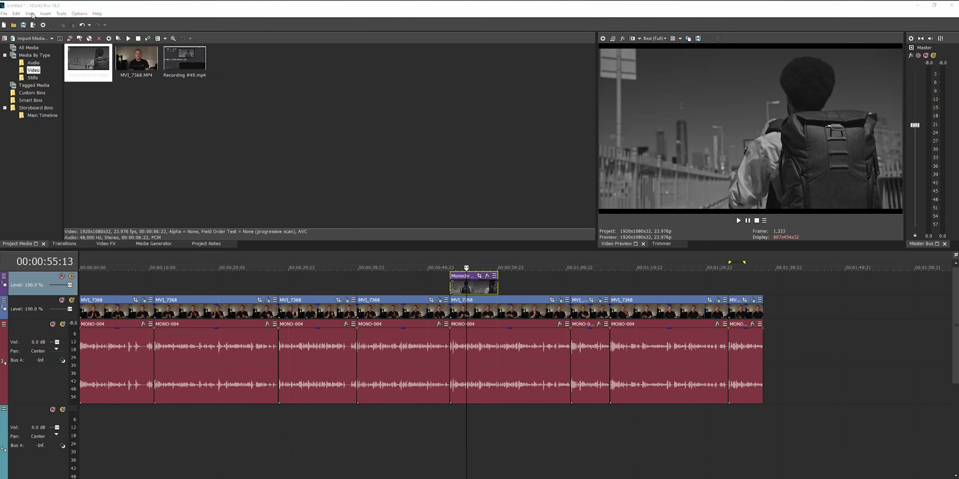
# - Switch the workspace to the Color Correction window layout
pyautogui.click(30, 14)
pyautogui.moveTo(154, 47)
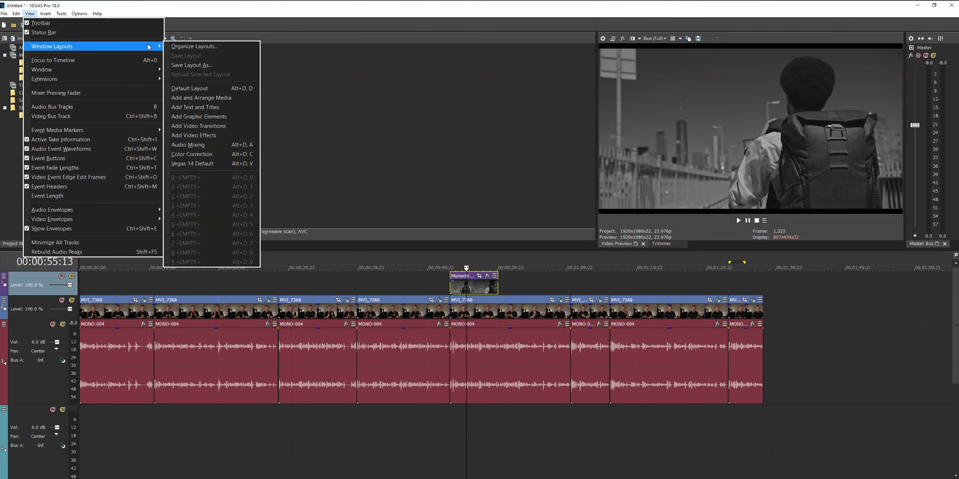
pyautogui.click(207, 155)
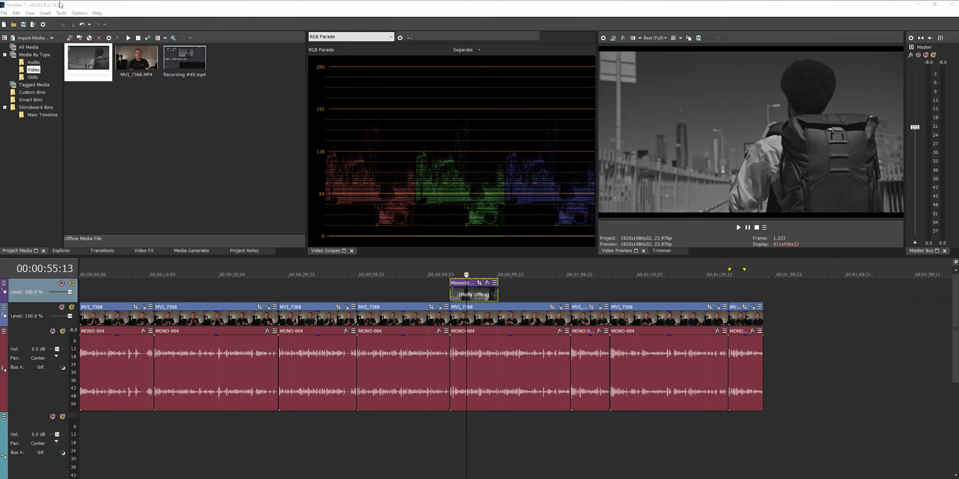
# - Switch the workspace to the Audio Mixing window layout
pyautogui.click(30, 14)
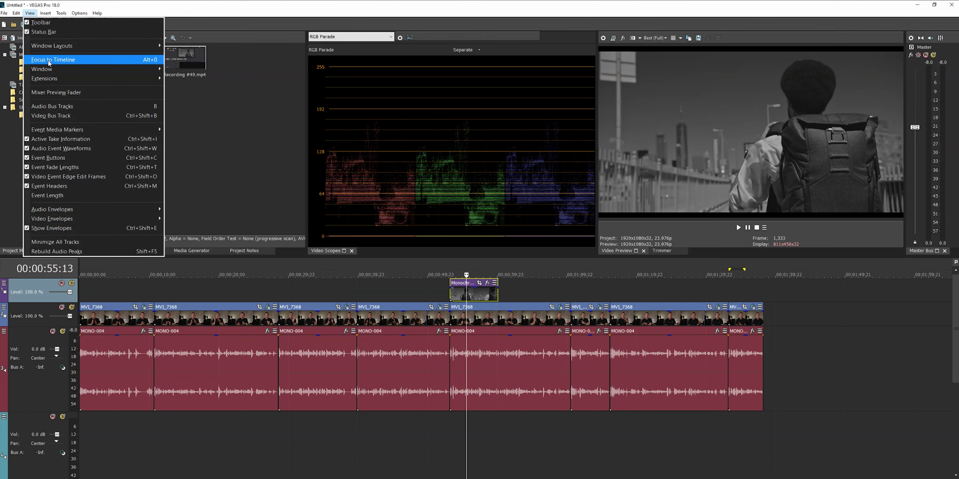
pyautogui.moveTo(130, 46)
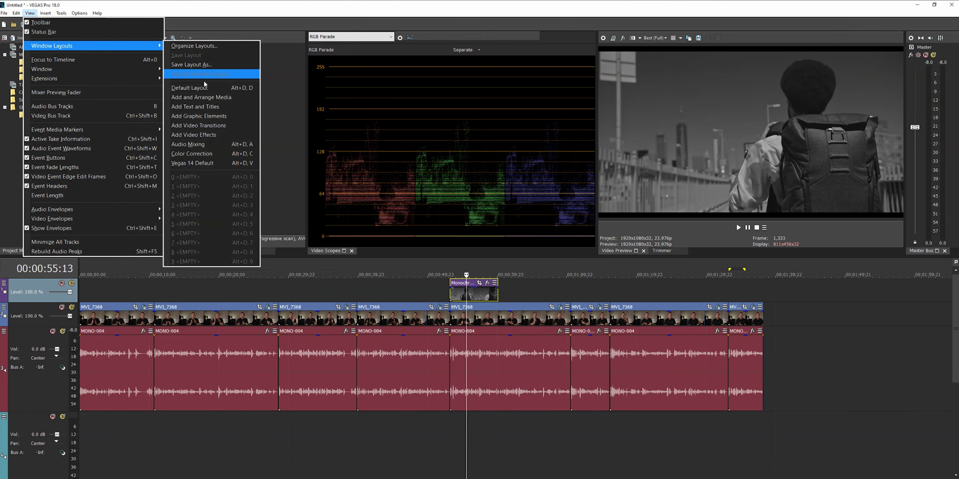
pyautogui.click(204, 145)
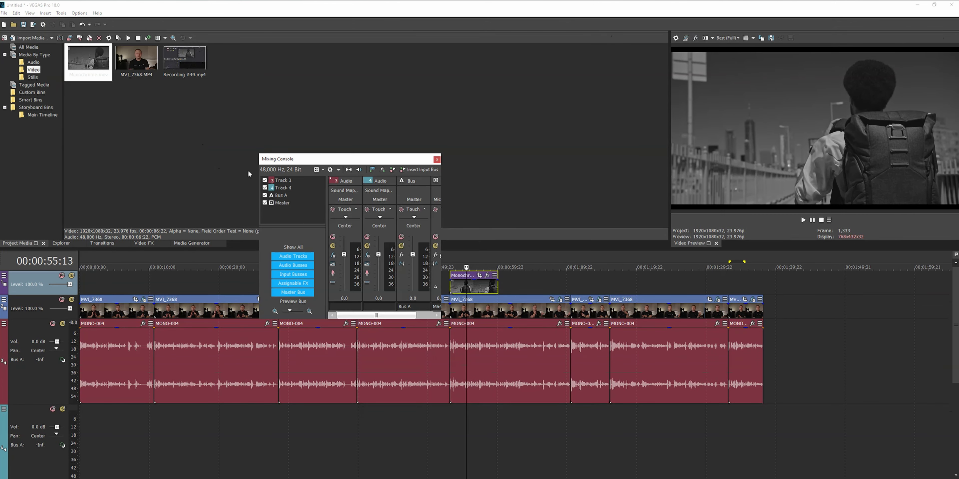
# - Dock the floating Mixing Console between the project media and the video preview, and widen its channel strips
pyautogui.moveTo(364, 131); pyautogui.dragTo(435, 40)
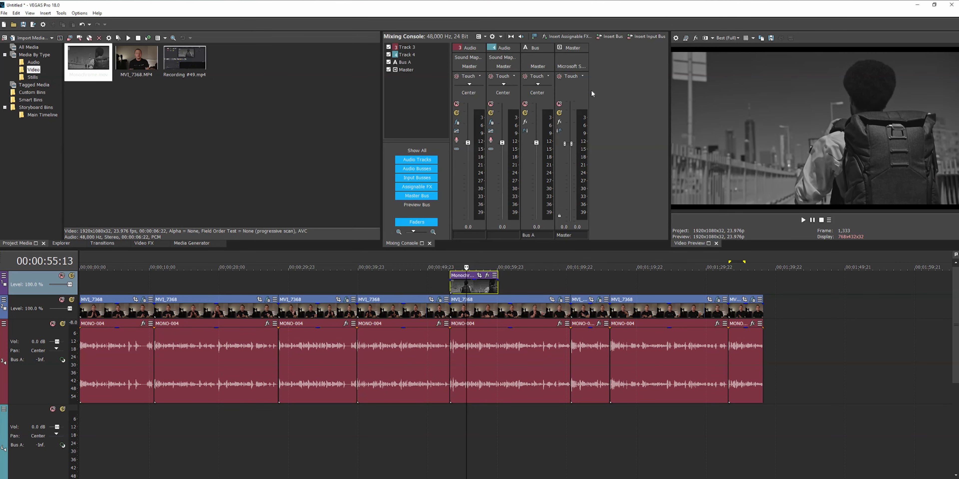
pyautogui.moveTo(553, 86); pyautogui.dragTo(605, 83)
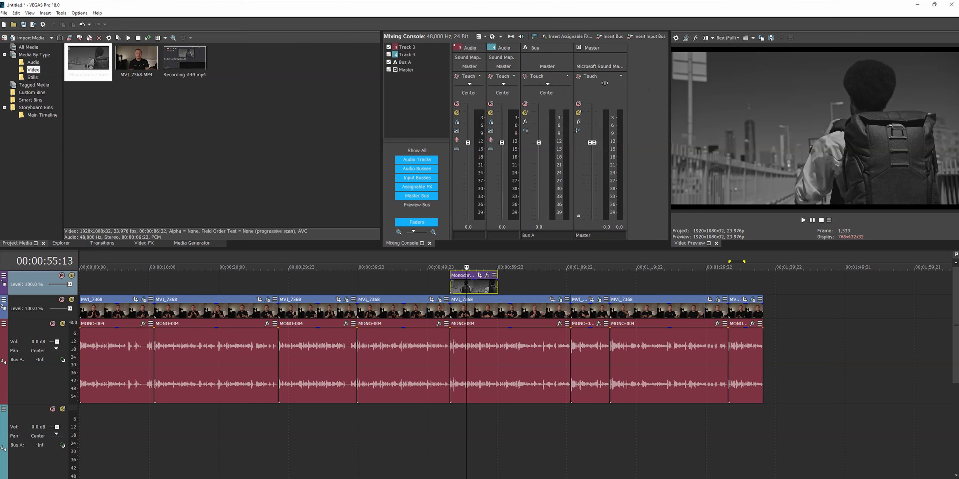
pyautogui.moveTo(519, 89); pyautogui.dragTo(540, 86)
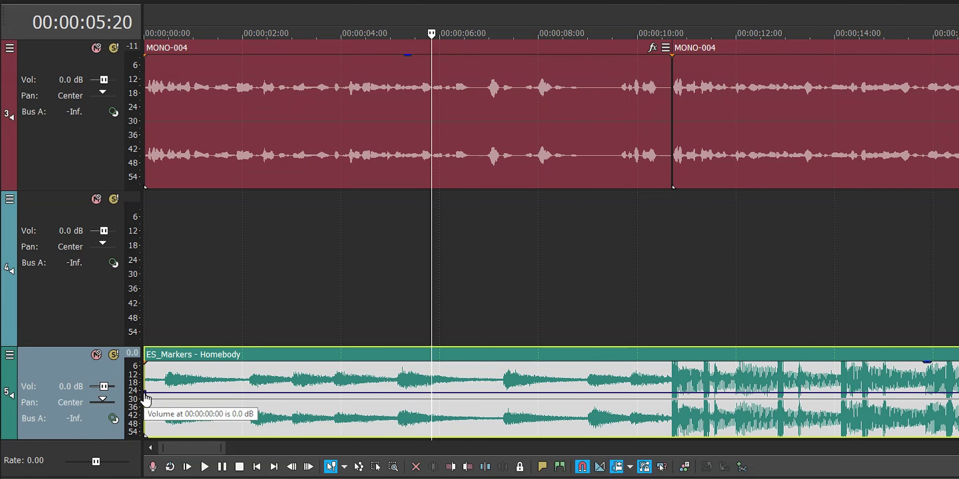
# - Lower the volume envelope of the ES_Markers - Homebody music event to about -30.7 dB
pyautogui.moveTo(145, 400); pyautogui.dragTo(288, 450)
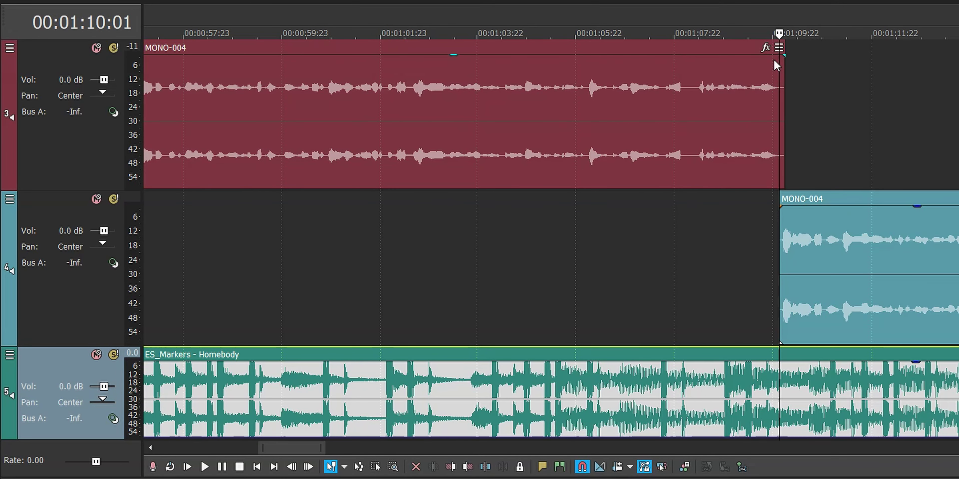
pyautogui.moveTo(779, 22); pyautogui.dragTo(958, 23)
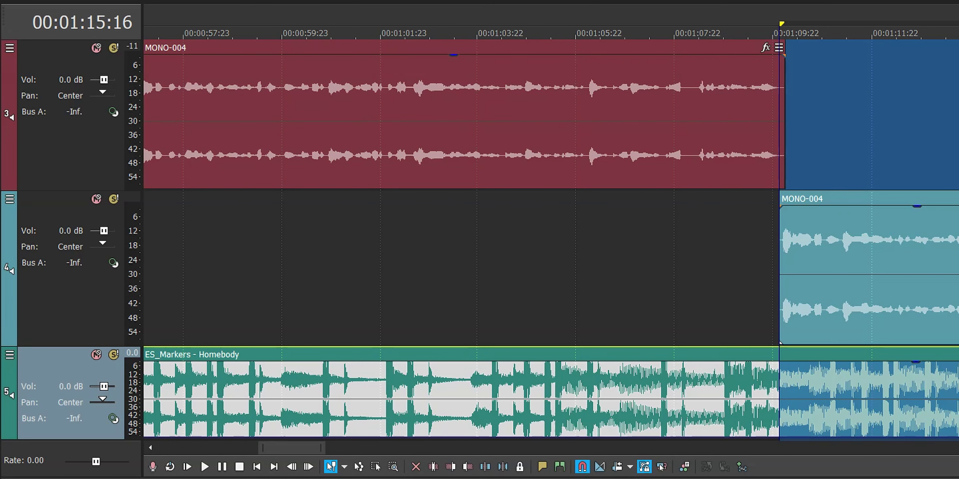
pyautogui.click(695, 244)
# - Add a volume envelope point to the music just past the last MONO-004 clip and raise the volume at 00:01:37:19
pyautogui.hscroll(5, 783, 340)
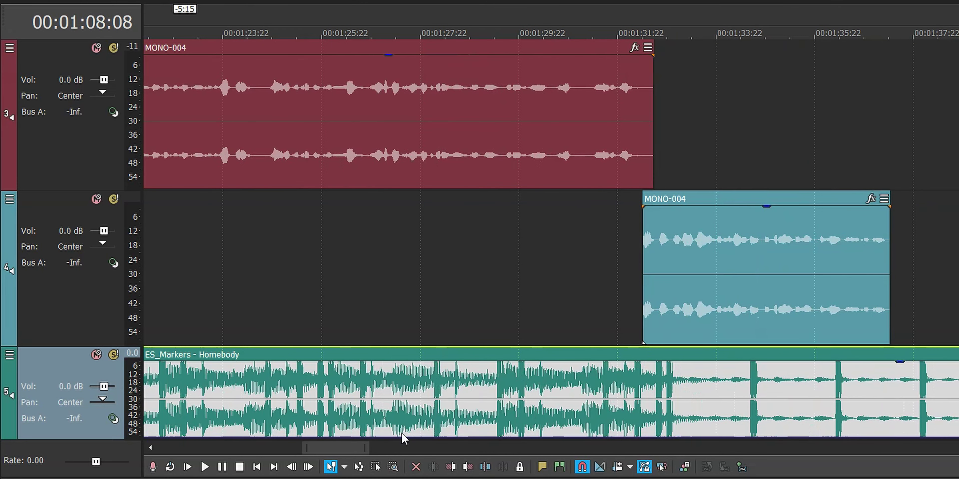
pyautogui.click(870, 437)
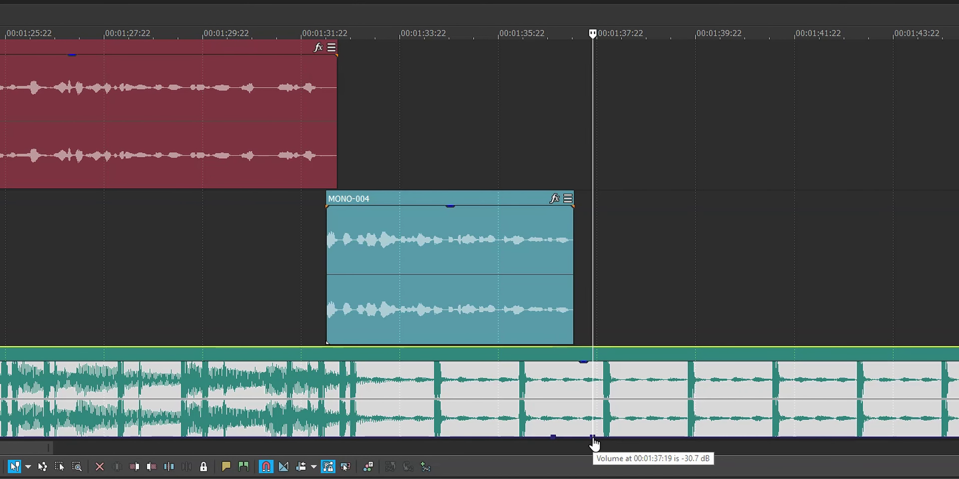
pyautogui.moveTo(593, 438); pyautogui.dragTo(593, 416)
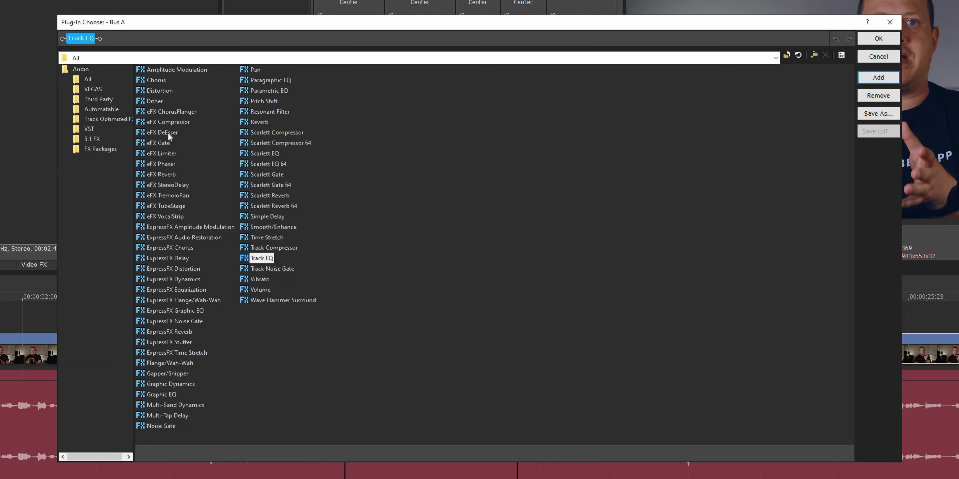
# - Choose the eFX Compressor plug-in for Bus A
pyautogui.click(169, 122)
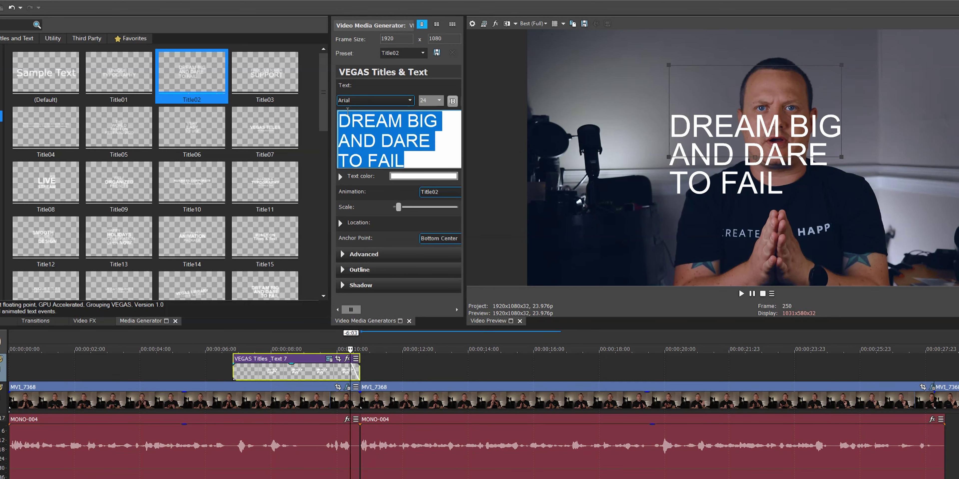
# - Replace the Title02 text with LUTS, VS and POWER GRADES on three separate lines
pyautogui.write('LUTS')
pyautogui.press('Return')
pyautogui.write('VS')
pyautogui.press('Return')
pyautogui.write('POWER GRADES')
# - Turn on the title's shadow and open its text color settings
pyautogui.click(342, 285)
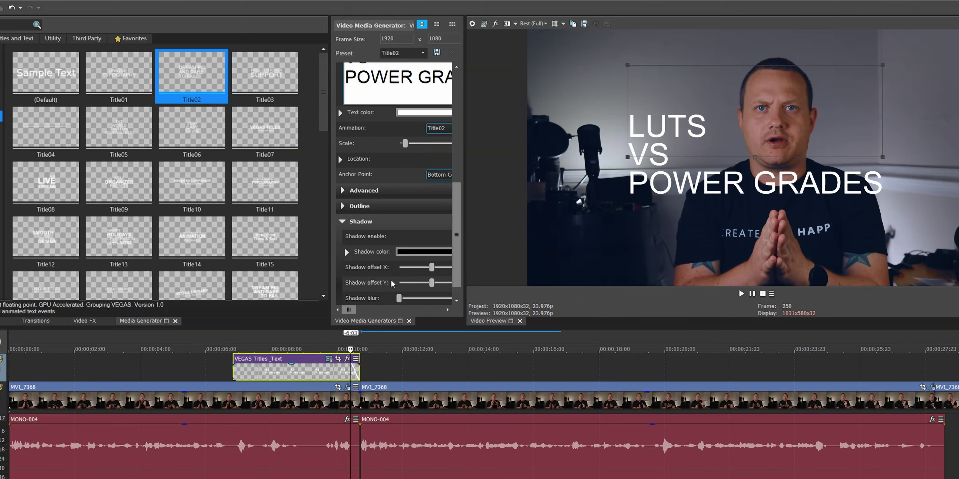
pyautogui.click(254, 113)
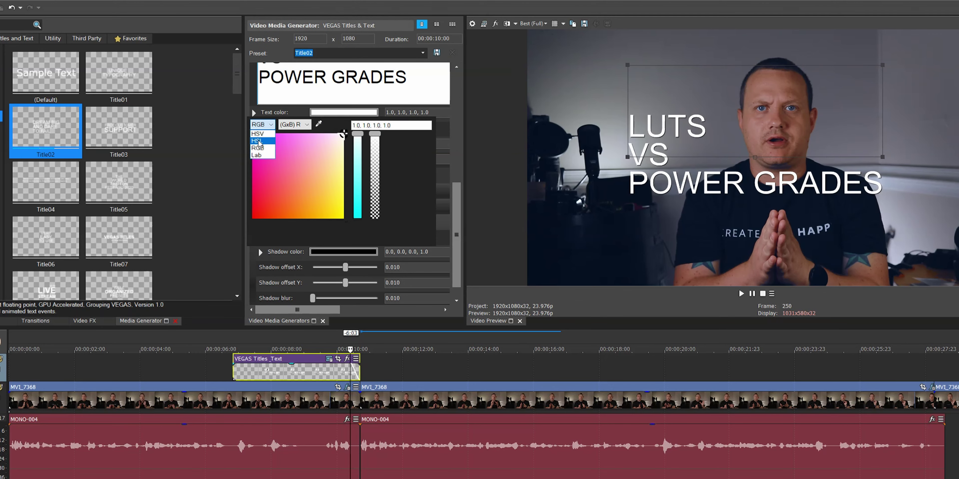
pyautogui.press('space')
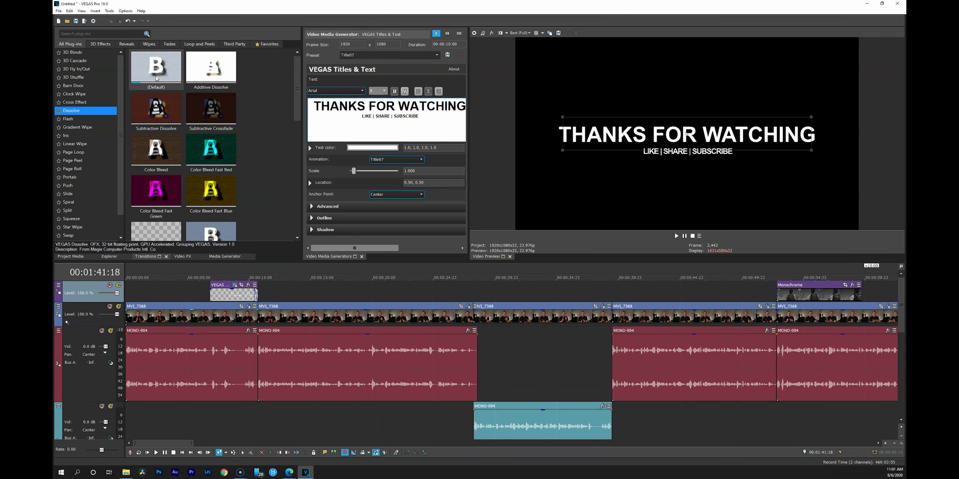
# - Apply the default Dissolve transition to the cut between the first two MVI_7368 clips and preview it
pyautogui.moveTo(259, 317); pyautogui.dragTo(258, 316)
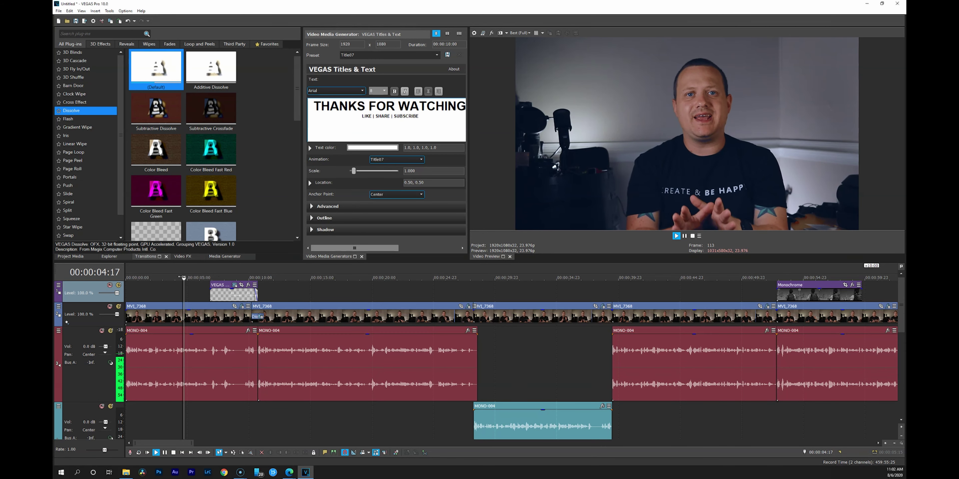
pyautogui.press('space')
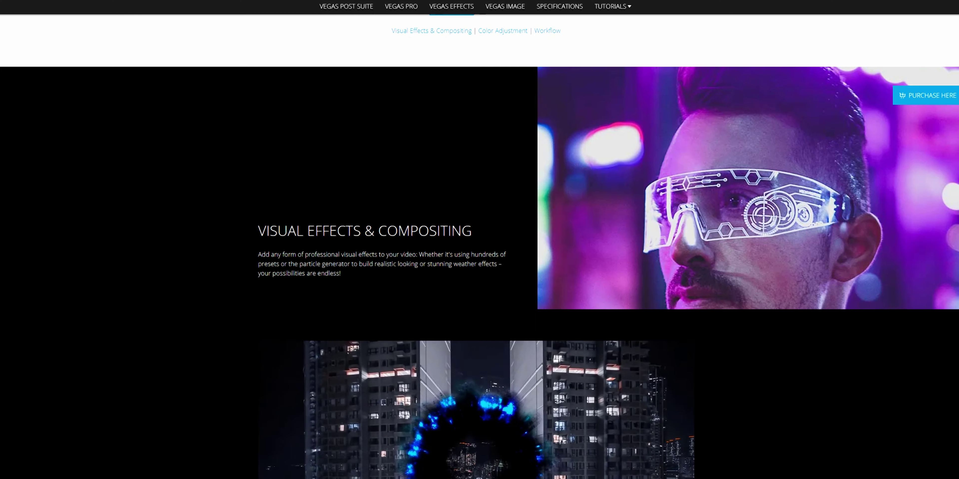
# - Examine the visual effects, color adjustment and workflow sections of the VEGAS Effects product web page
pyautogui.scroll(-15, 479, 260)
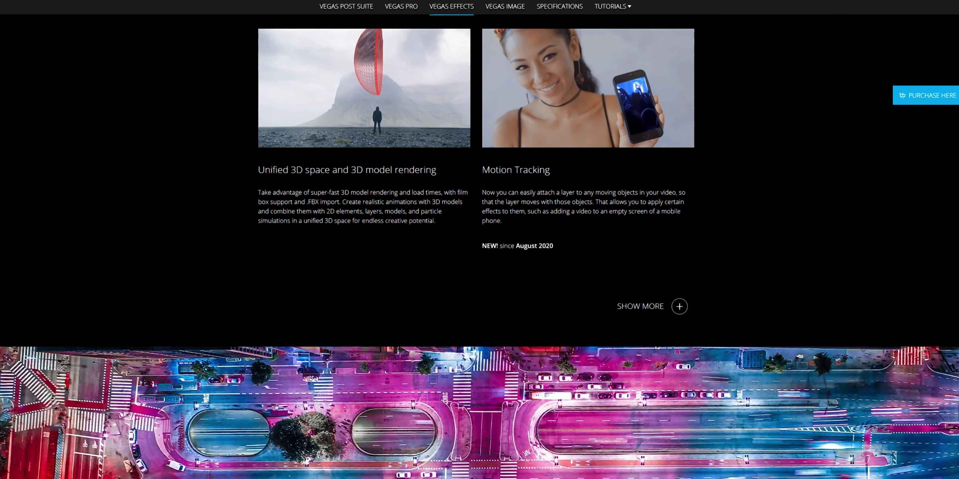
pyautogui.scroll(-20, 479, 260)
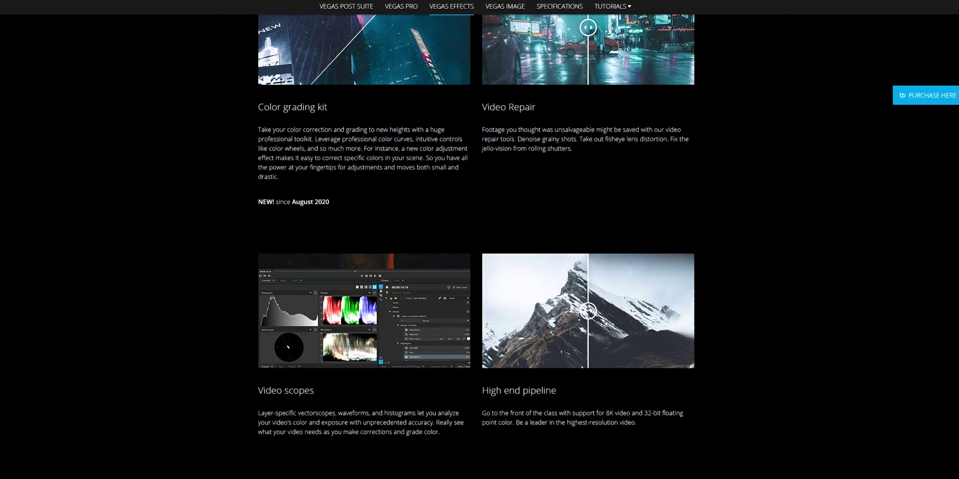
pyautogui.scroll(-15, 479, 260)
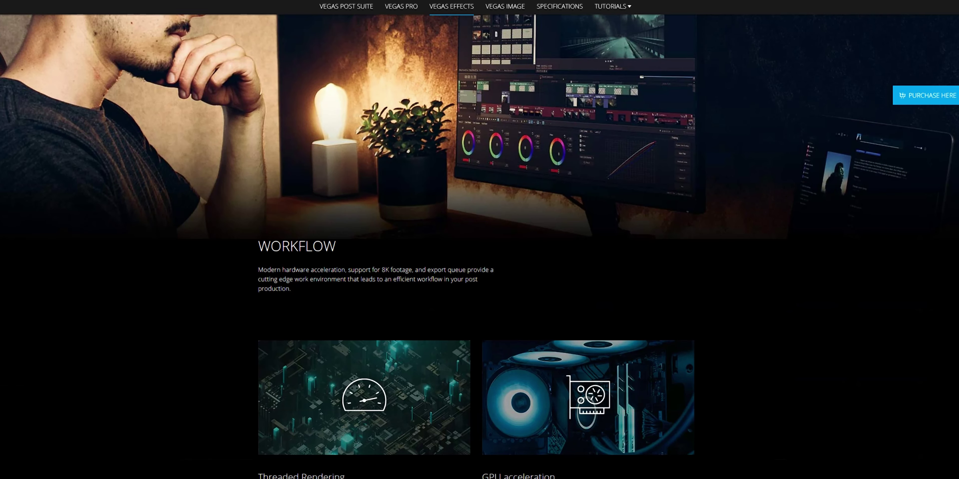
pyautogui.scroll(-8, 480, 261)
pyautogui.scroll(-8, 479, 260)
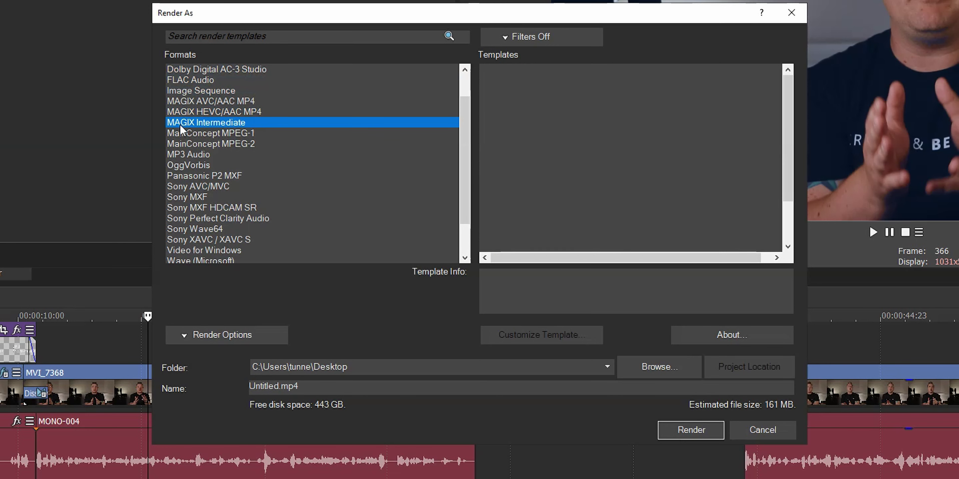
# - Look through the MAGIX Intermediate render templates in the Render As dialog, down to the 4096x2160 ones
pyautogui.moveTo(180, 124); pyautogui.dragTo(189, 188)
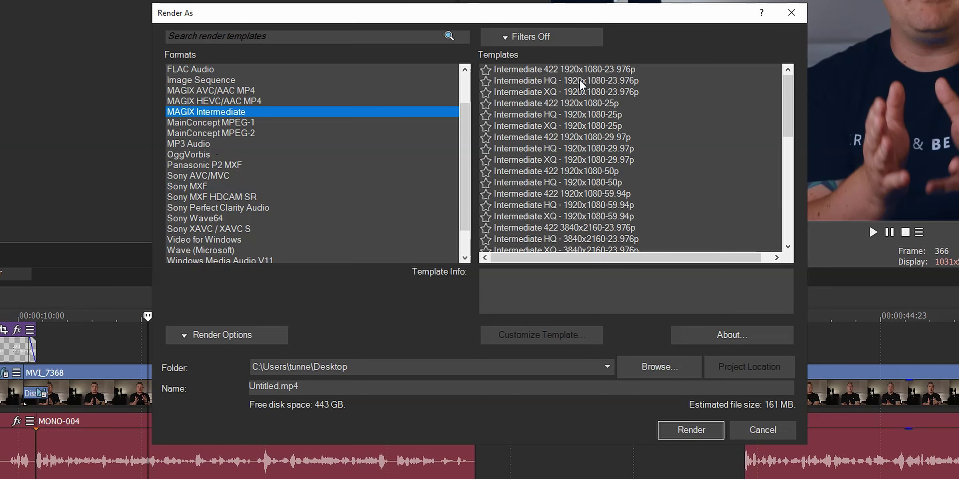
pyautogui.scroll(-4, 579, 80)
pyautogui.scroll(-3, 580, 79)
pyautogui.scroll(-3, 580, 80)
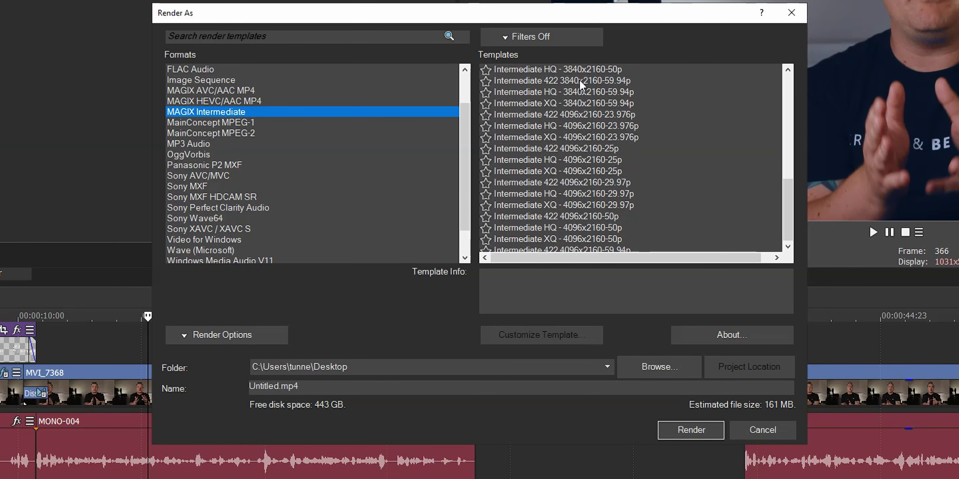